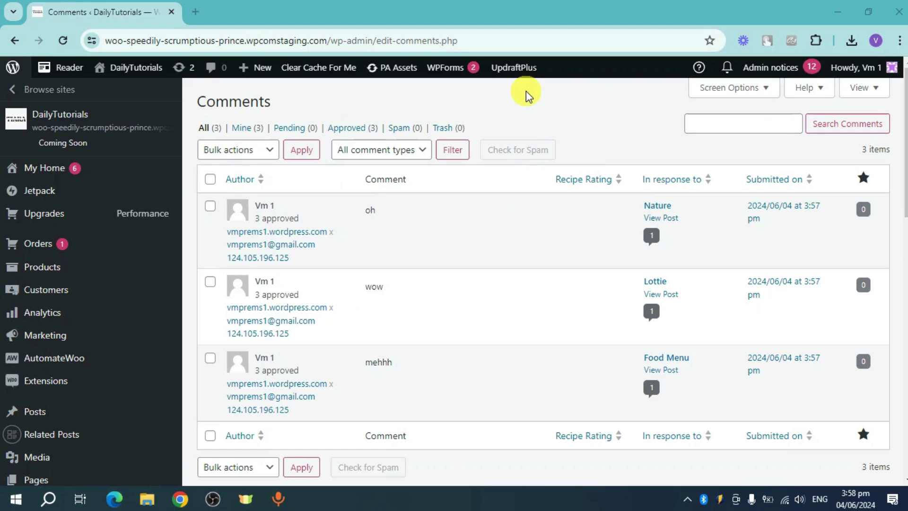
# Step: Open the "oh" comment on the Nature post in the full comment editor
pyautogui.scroll(-1, 629, 268)
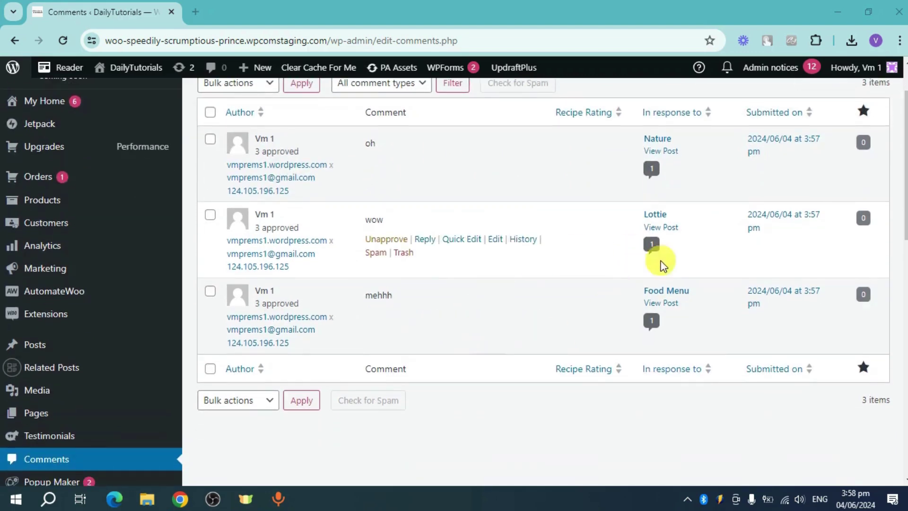
pyautogui.scroll(-1, 629, 331)
pyautogui.scroll(1, 551, 367)
pyautogui.moveTo(316, 164)
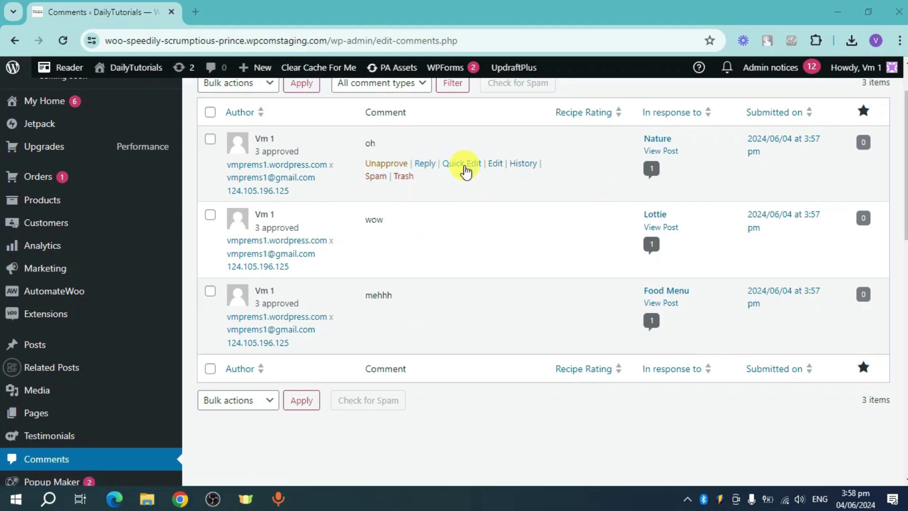
pyautogui.rightClick(468, 166)
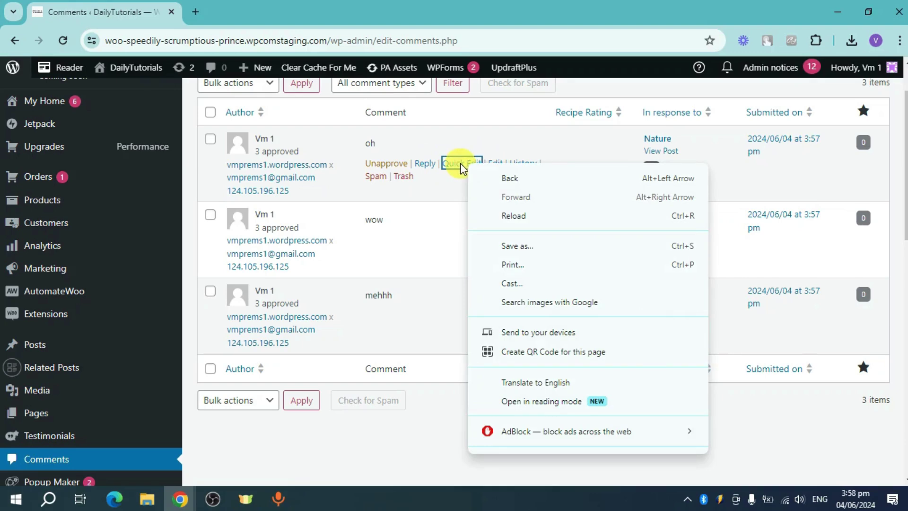
pyautogui.click(492, 162)
pyautogui.click(495, 163)
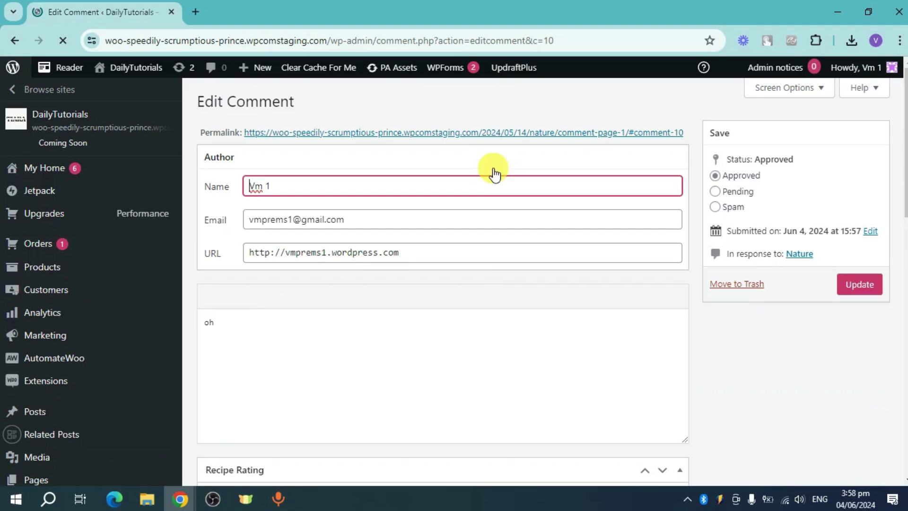
# Step: Review the comment's author details, text, recipe rating and history, and return to the comments list
pyautogui.scroll(-1, 481, 279)
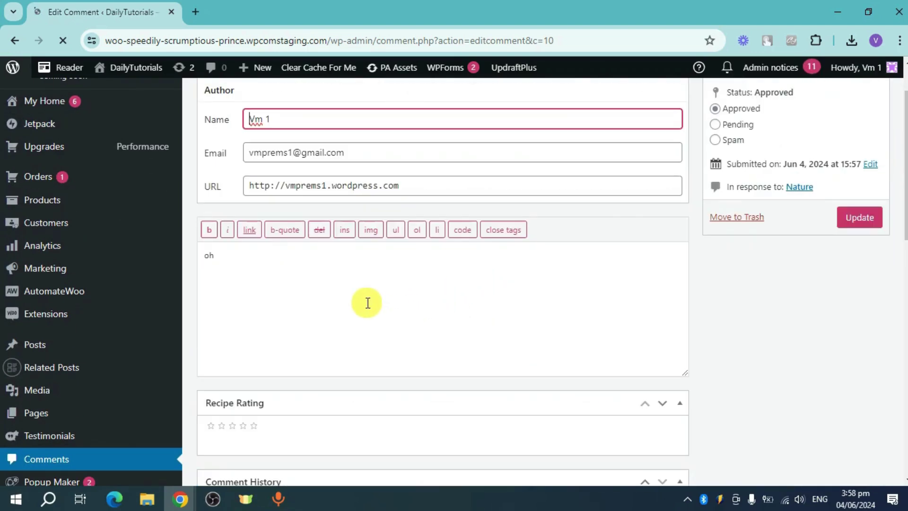
pyautogui.scroll(-2, 374, 283)
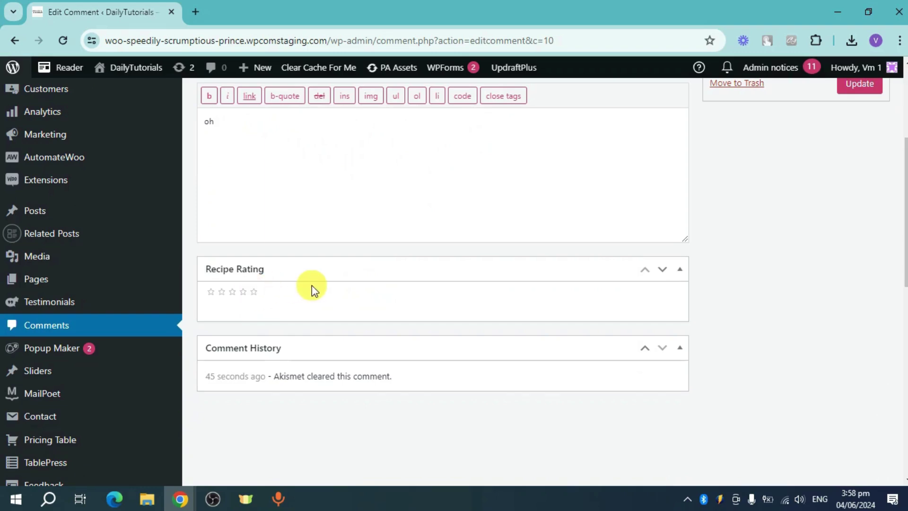
pyautogui.scroll(3, 312, 276)
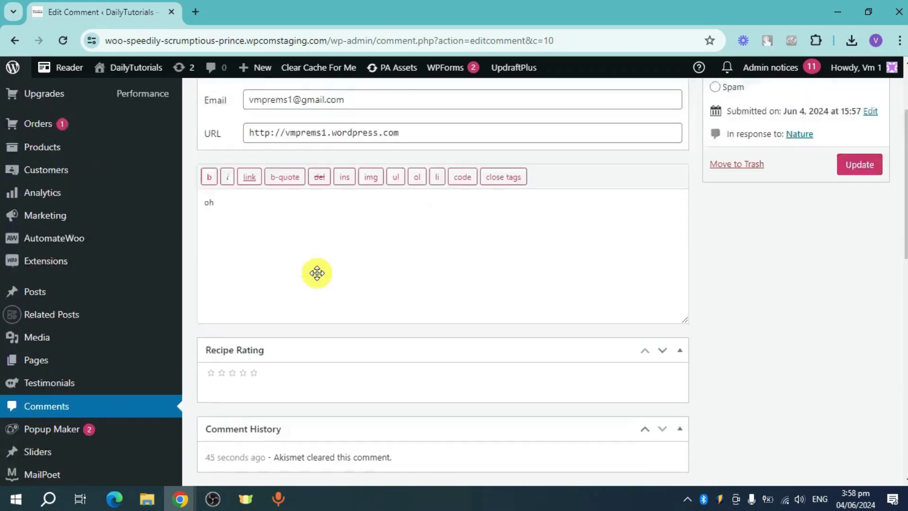
pyautogui.hotkey('alt', 'Left')
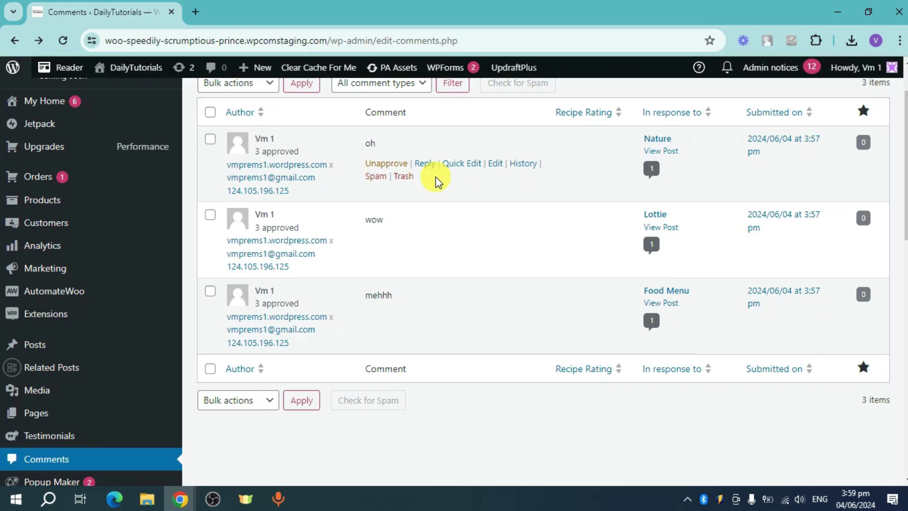
# Step: Select all comments in the list and choose the Unapprove bulk action without applying it
pyautogui.scroll(2, 436, 177)
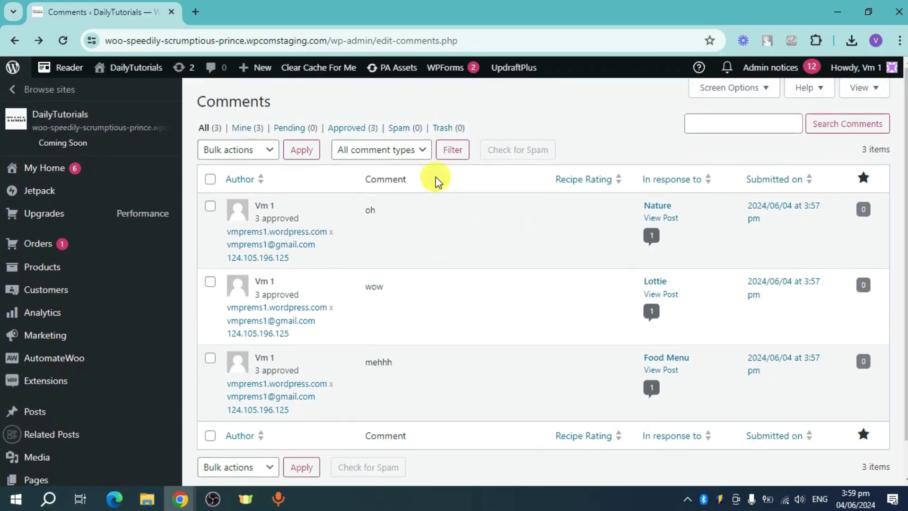
pyautogui.click(210, 180)
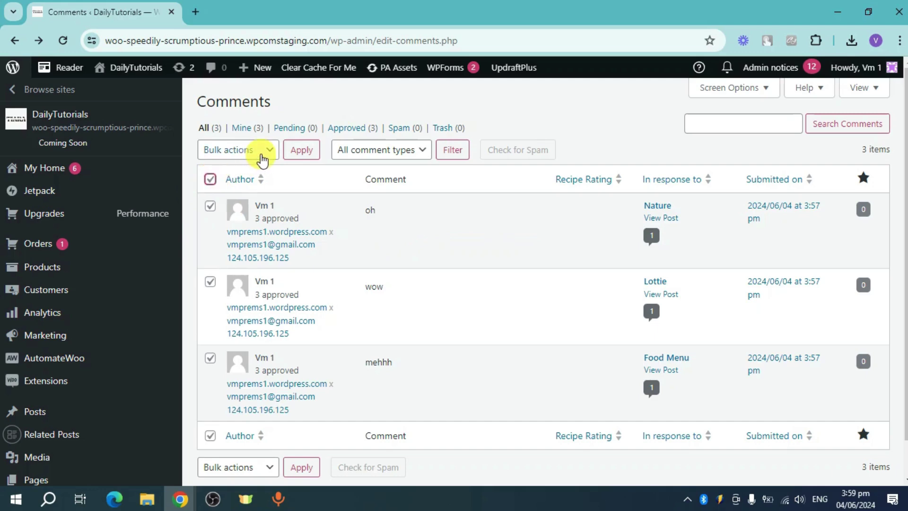
pyautogui.click(263, 160)
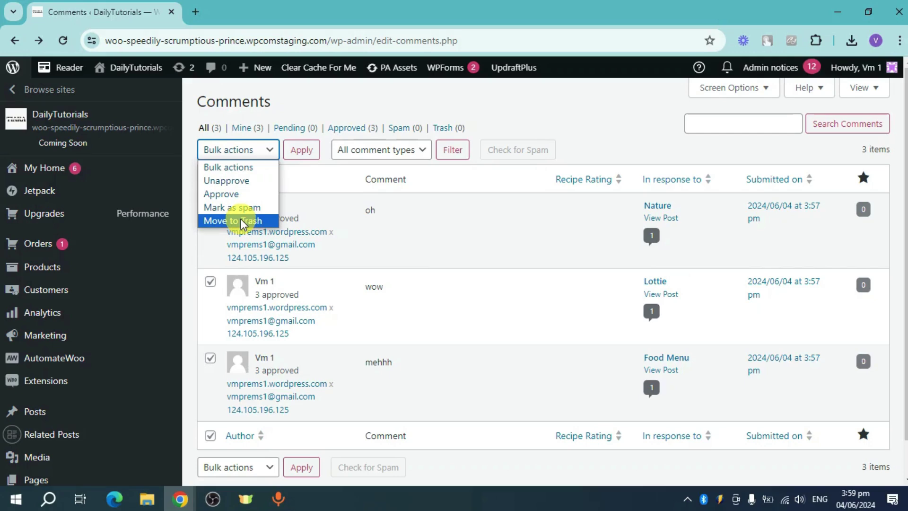
pyautogui.click(250, 181)
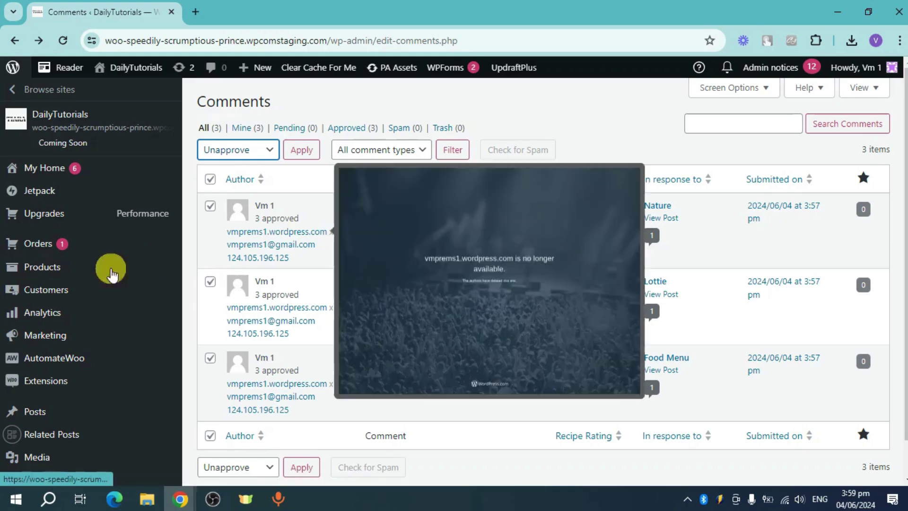
# Step: Open the site's Discussion settings
pyautogui.scroll(-10, 71, 310)
pyautogui.moveTo(96, 341)
pyautogui.scroll(-1, 96, 340)
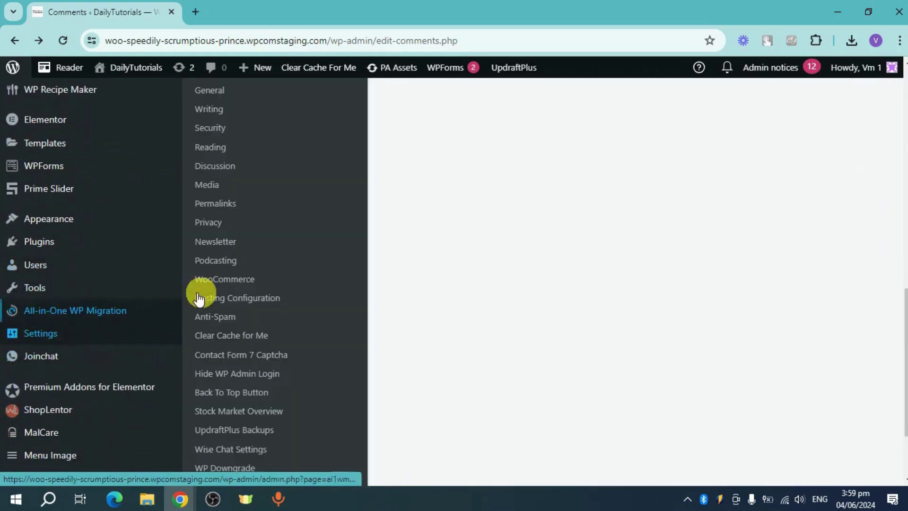
pyautogui.click(231, 169)
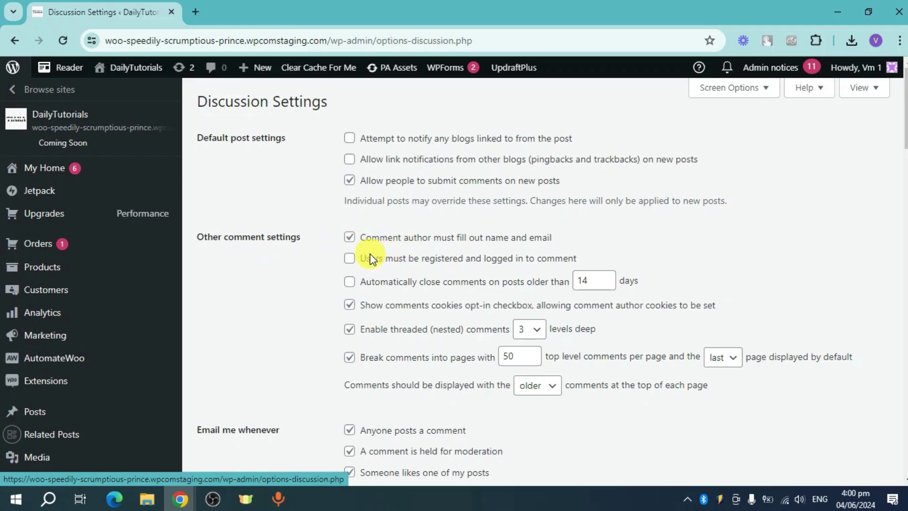
# Step: Require users to be registered and logged in to comment, and set threaded comments to 10 levels deep
pyautogui.click(348, 258)
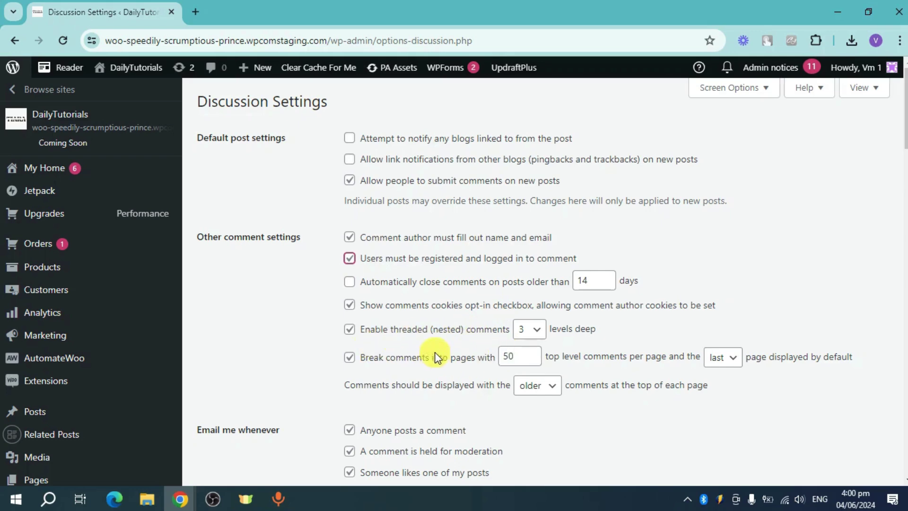
pyautogui.click(526, 330)
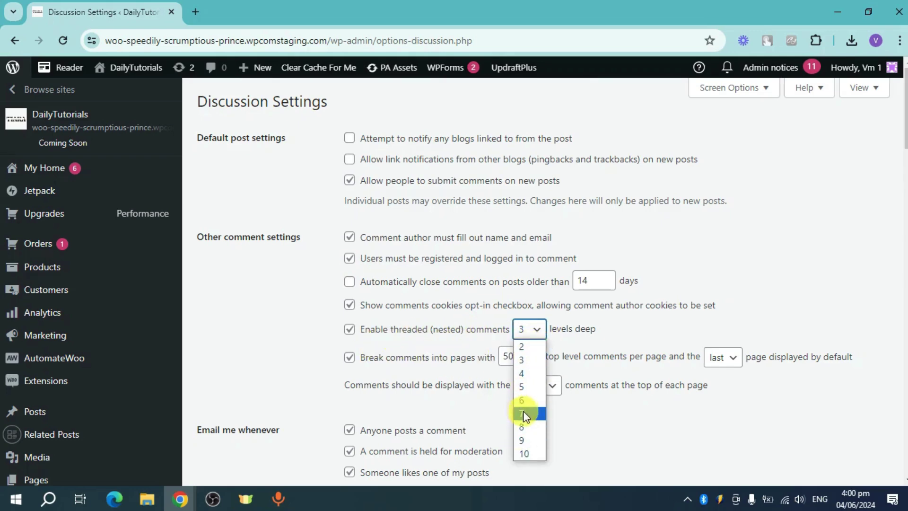
pyautogui.click(524, 453)
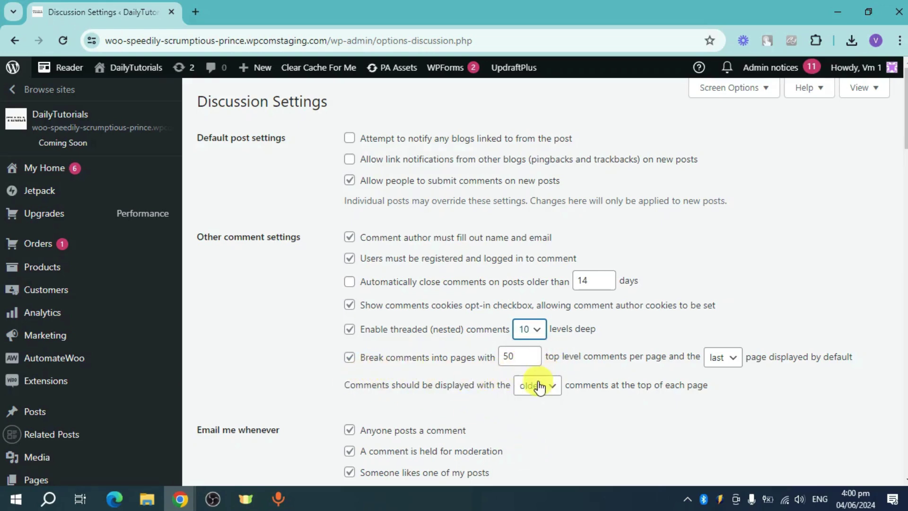
# Step: Set comment moderation to hold comments with 5 or more links, and add "wow" to the moderation words
pyautogui.scroll(-1, 414, 332)
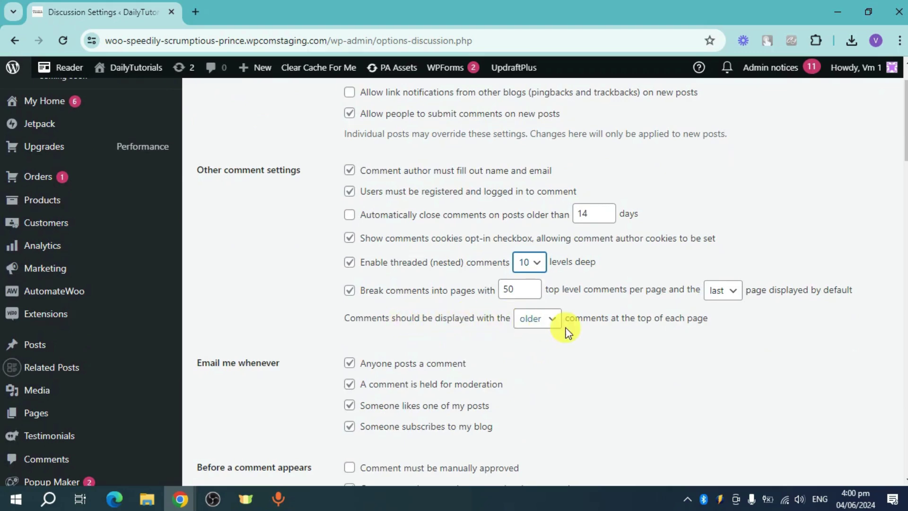
pyautogui.scroll(-1, 426, 350)
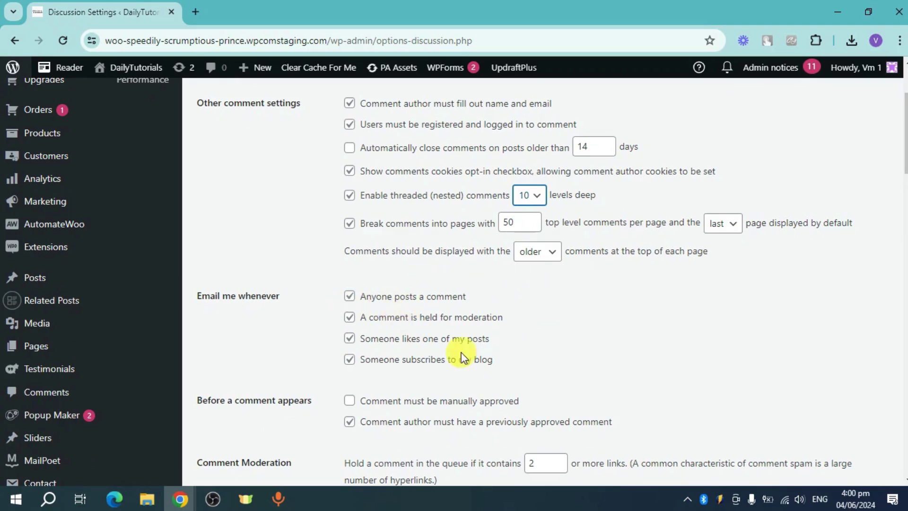
pyautogui.scroll(-1, 473, 355)
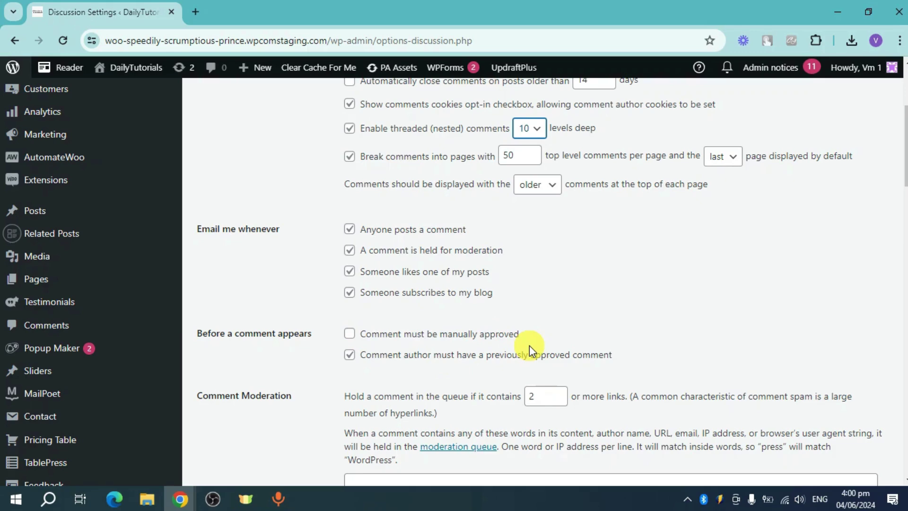
pyautogui.scroll(-3, 520, 343)
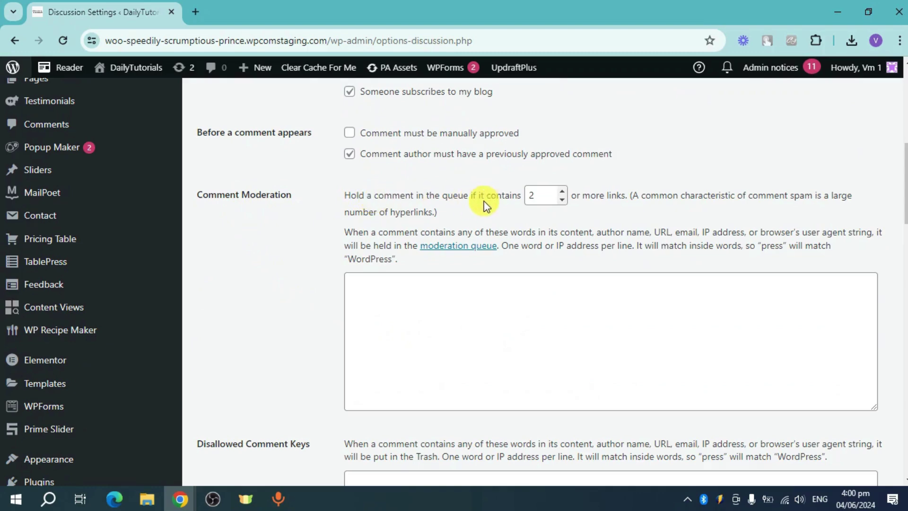
pyautogui.doubleClick(540, 198)
pyautogui.write('5')
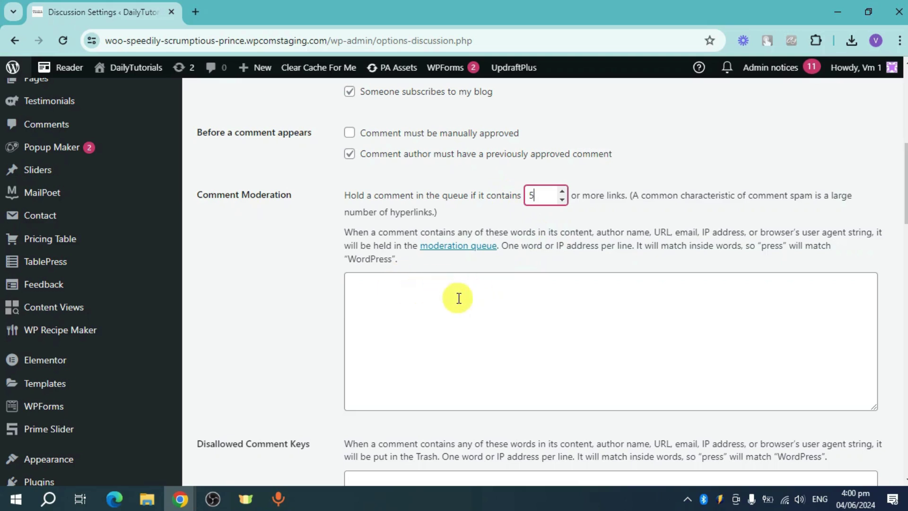
pyautogui.click(497, 294)
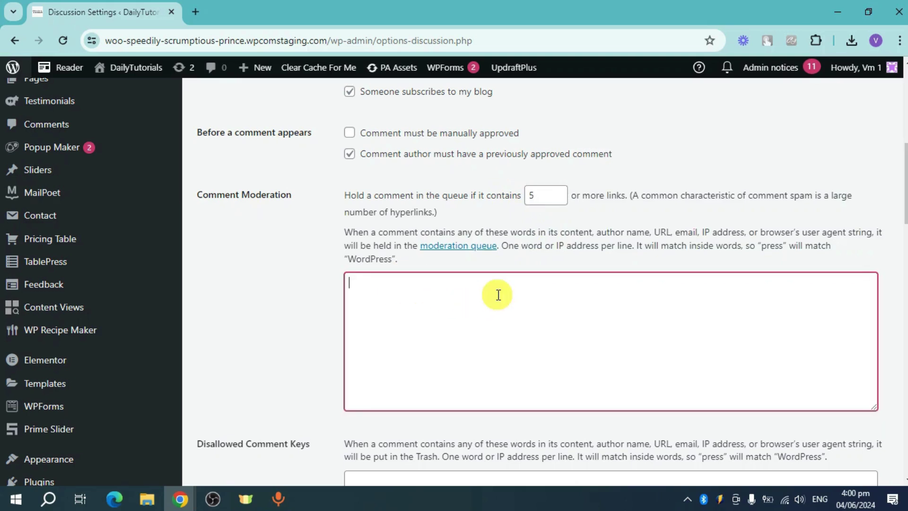
pyautogui.write('wow')
# Step: Review the remaining discussion settings, from disallowed comment keys and avatars through allowed roles, comment form and Jetpack subscription options
pyautogui.scroll(-1, 396, 307)
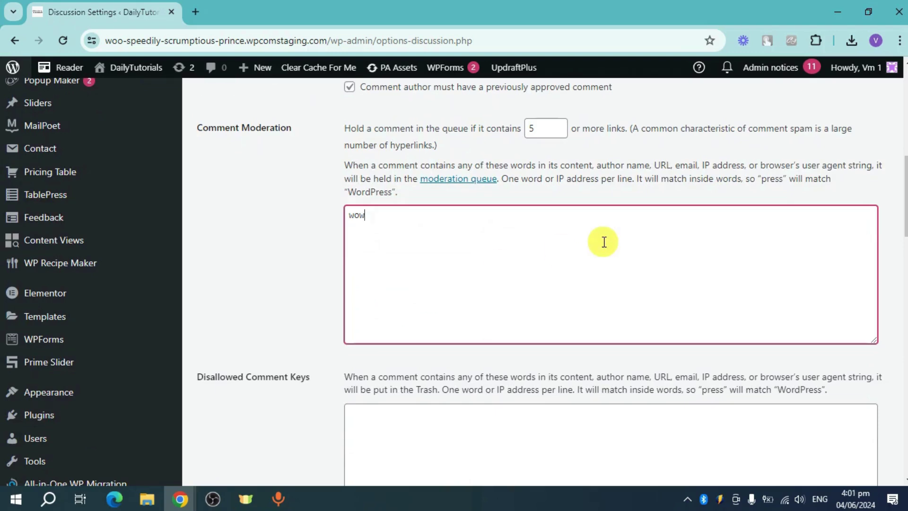
pyautogui.scroll(-4, 558, 227)
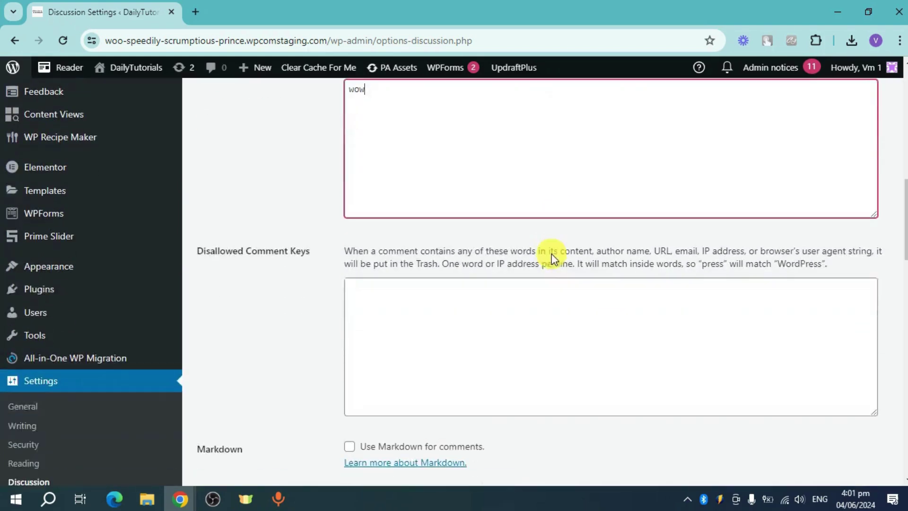
pyautogui.scroll(-2, 463, 325)
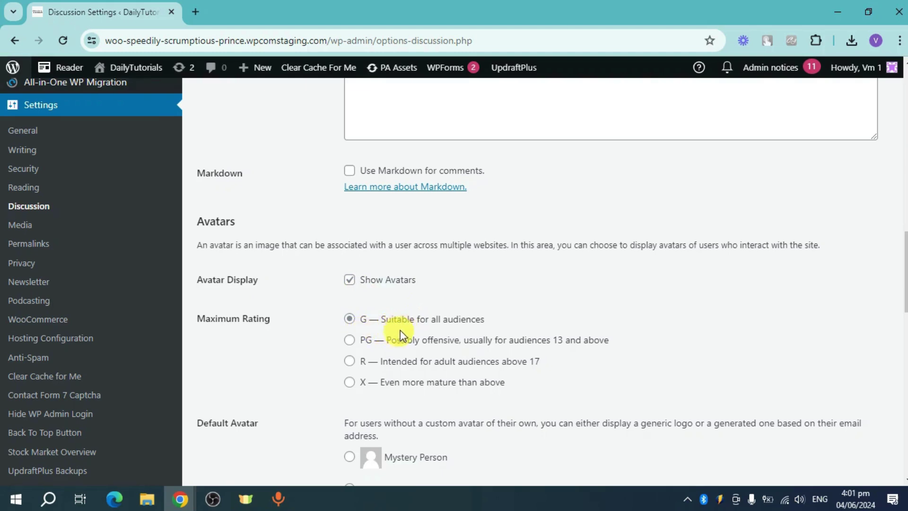
pyautogui.scroll(-1, 401, 326)
pyautogui.scroll(-2, 433, 338)
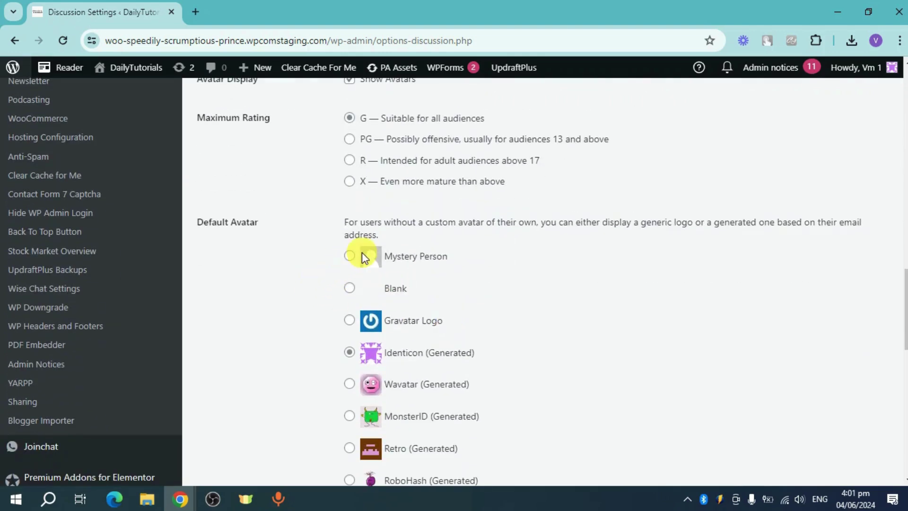
pyautogui.scroll(-1, 368, 256)
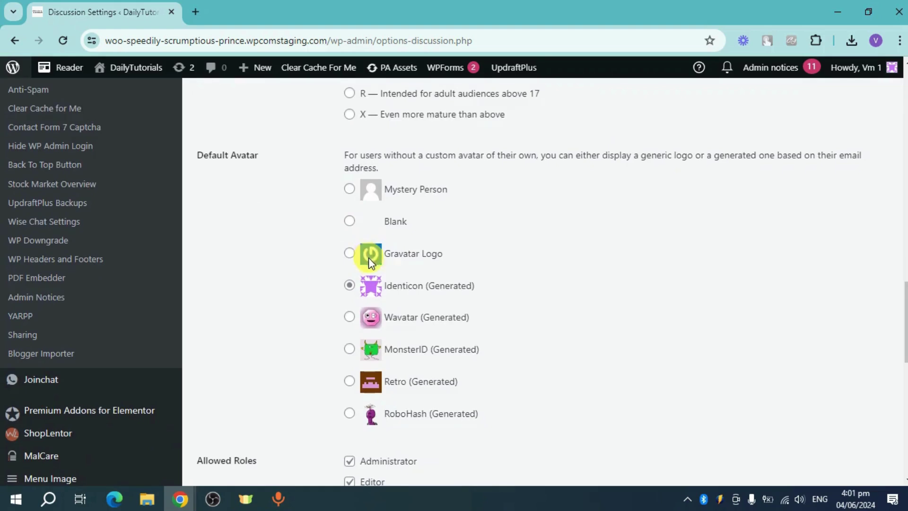
pyautogui.scroll(-2, 454, 320)
pyautogui.scroll(-1, 338, 277)
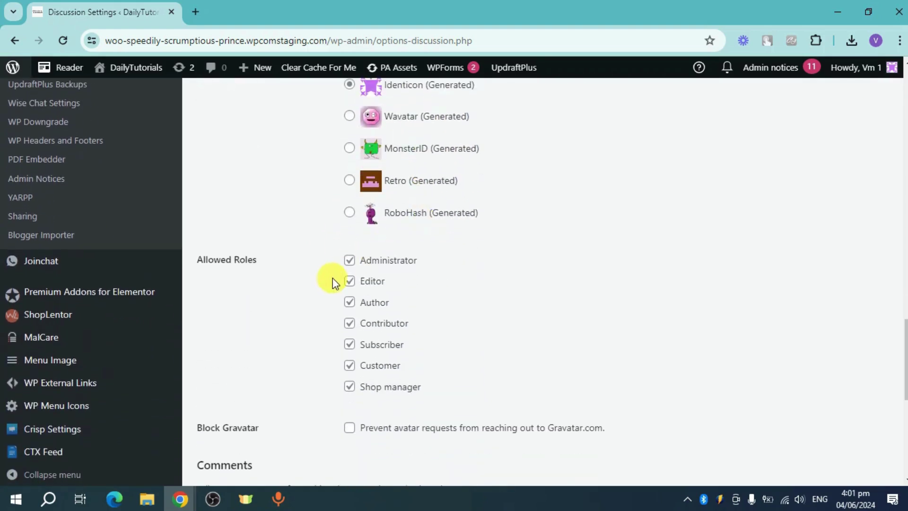
pyautogui.scroll(-2, 331, 284)
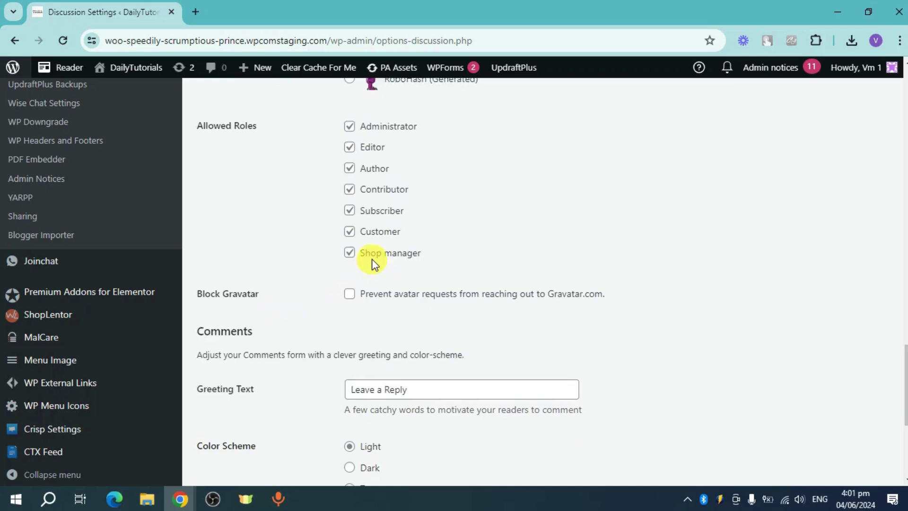
pyautogui.scroll(-3, 372, 259)
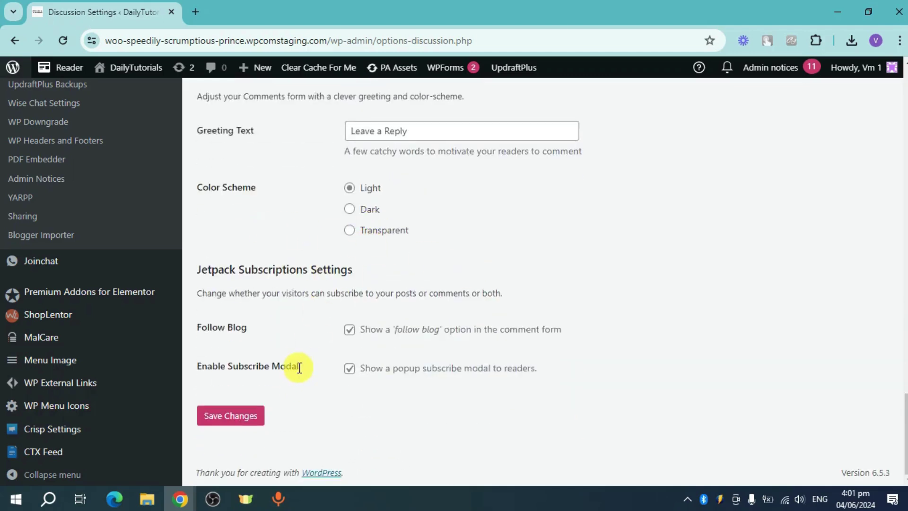